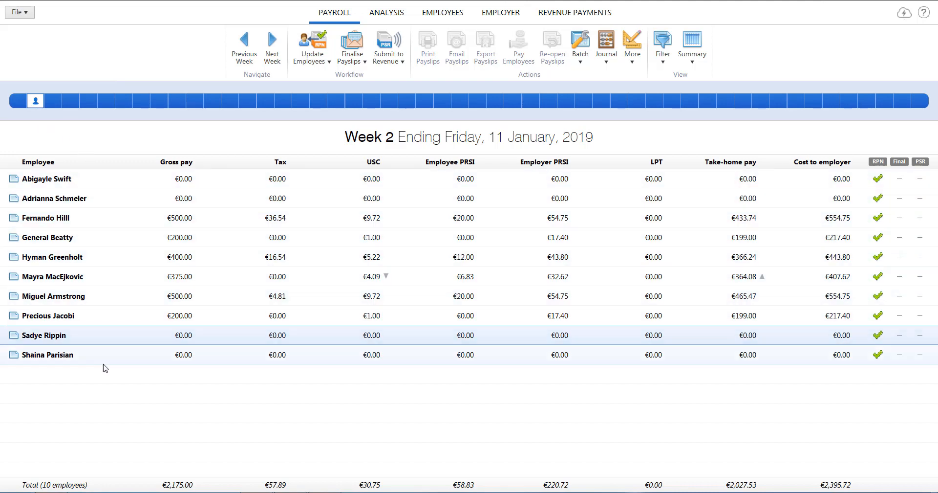
- Set the weekly pay on the first listed employee's payslip to €500 and look over that payment's options
left_click(97, 179)
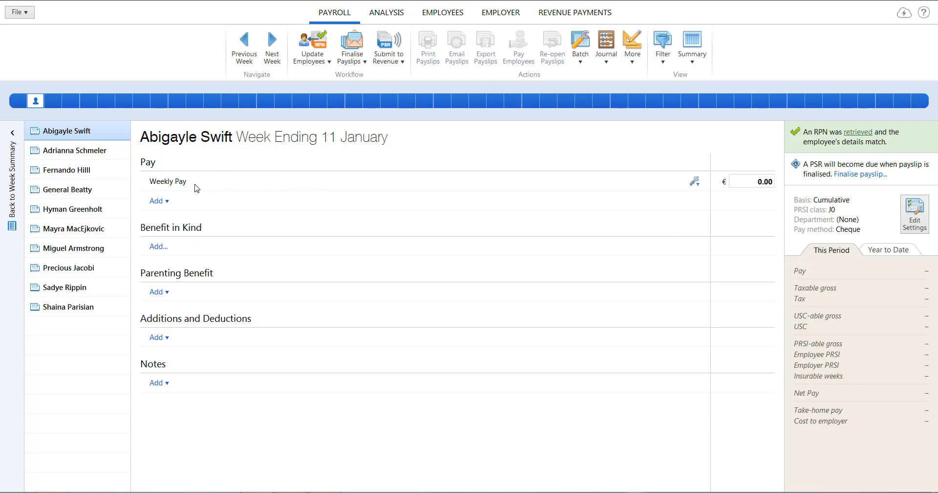
left_click(755, 180)
left_click_drag(777, 179, 797, 180)
type("500")
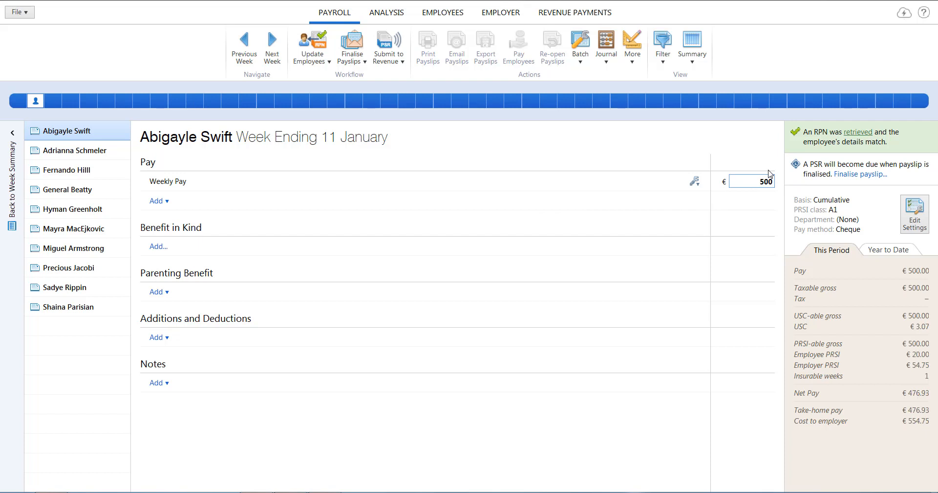
left_click(694, 181)
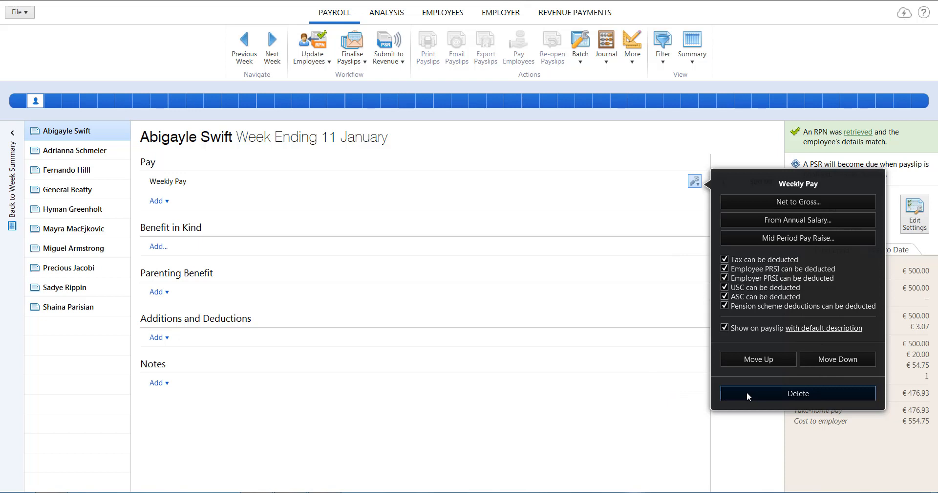
left_click(404, 221)
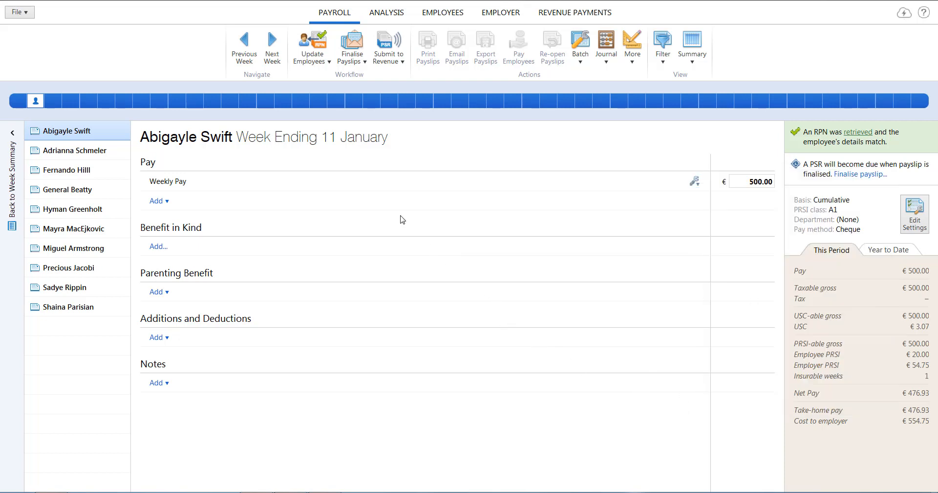
- Enter 20 hours at the standard hourly rate on the second listed employee's payslip
left_click(77, 157)
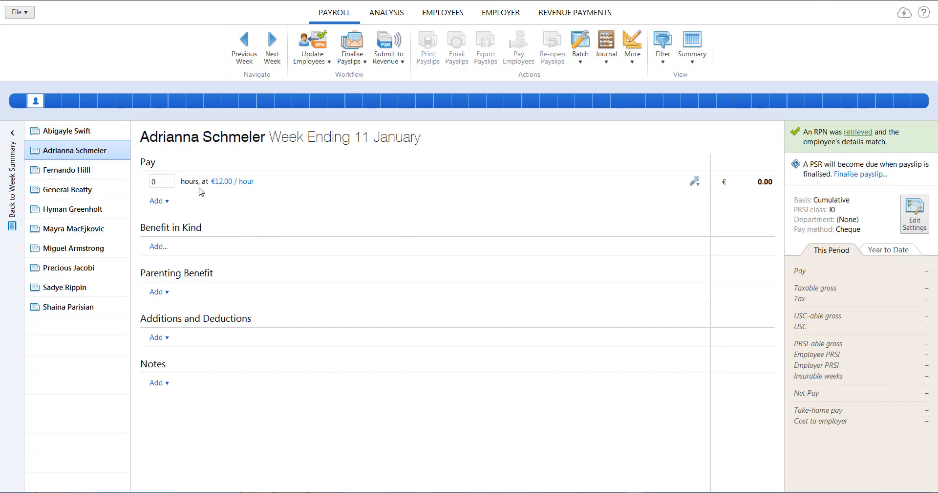
left_click(152, 184)
type("20")
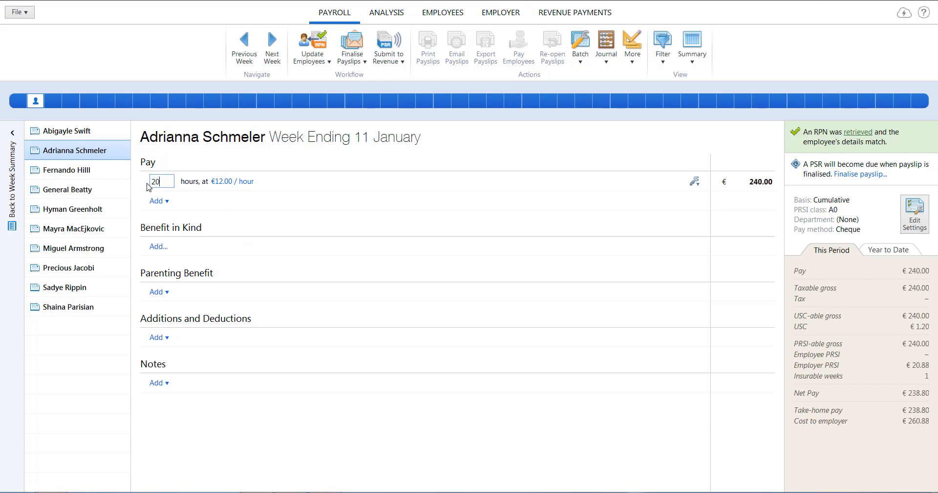
left_click(274, 226)
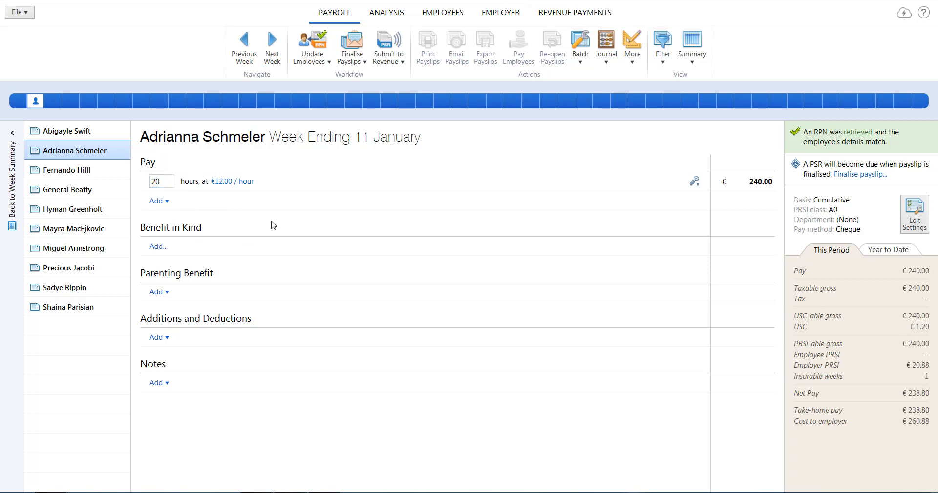
- Add a second hourly pay line of 5 hours at 1½ x standard rate (€18.00 per hour) to this payslip
left_click(157, 200)
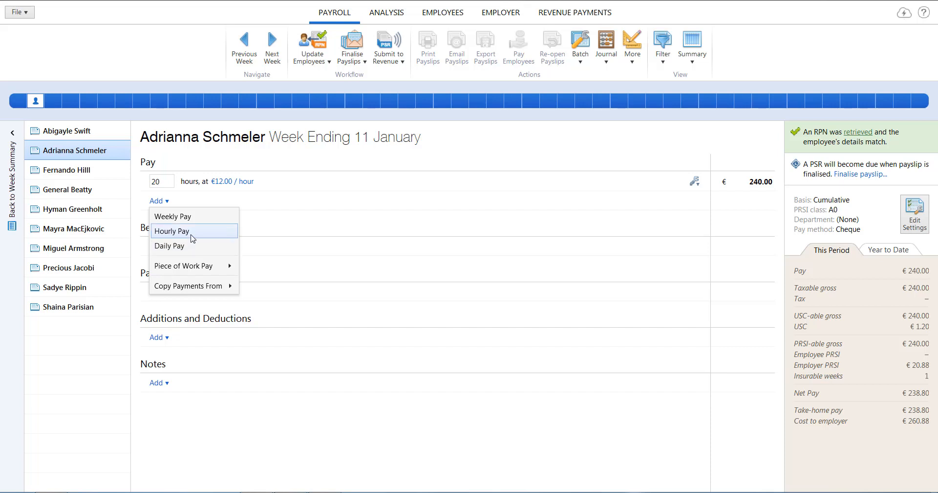
left_click(193, 231)
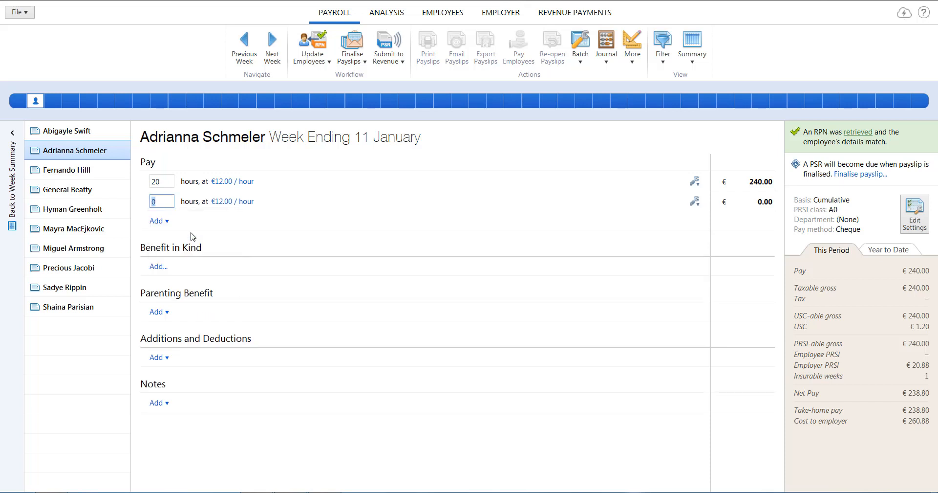
left_click(231, 205)
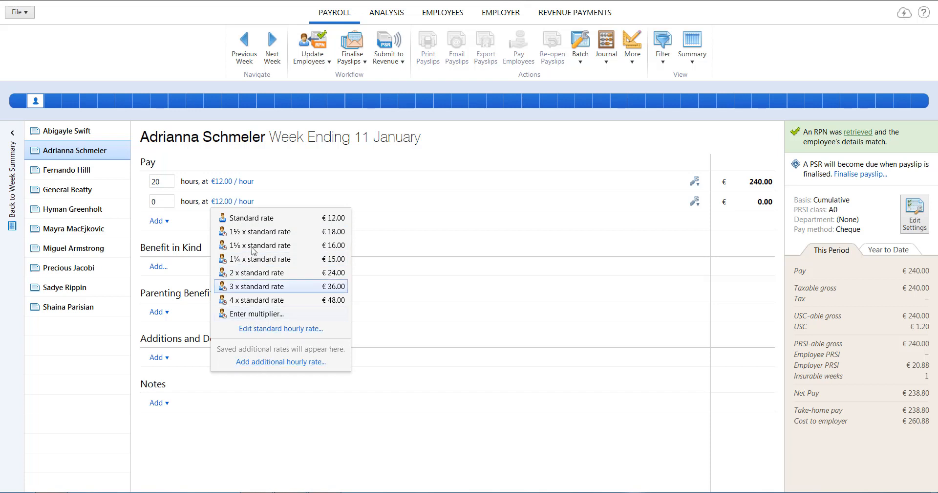
left_click(246, 233)
left_click(154, 204)
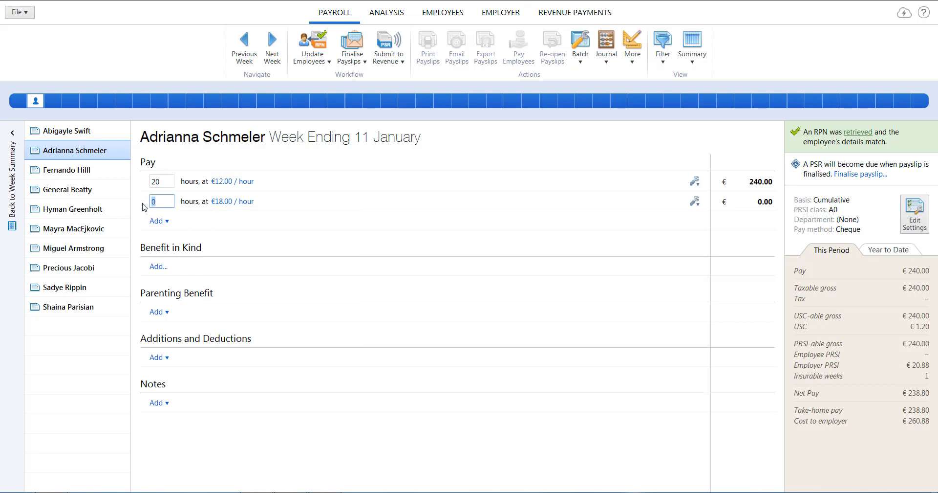
type("5")
left_click(317, 275)
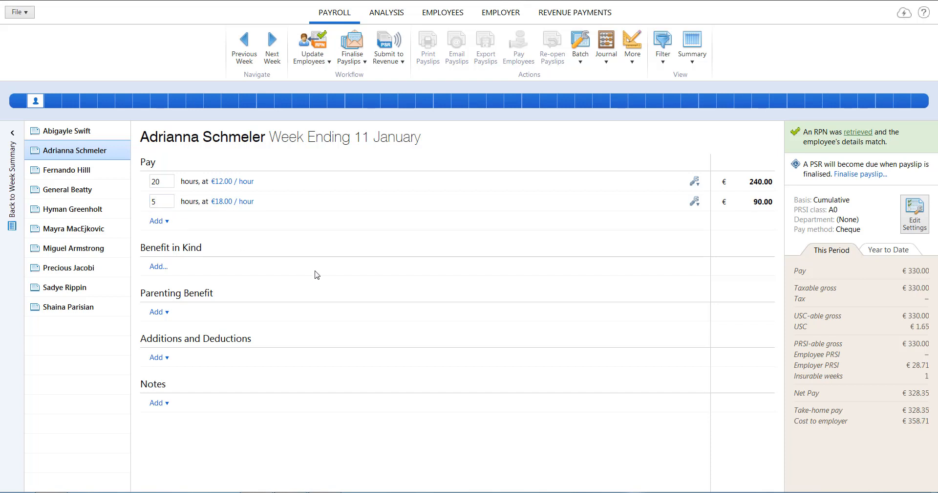
- Mark Thursday, 10 January 2019 as unpaid leave in the third listed employee's calendar and return to the payslip
left_click(108, 177)
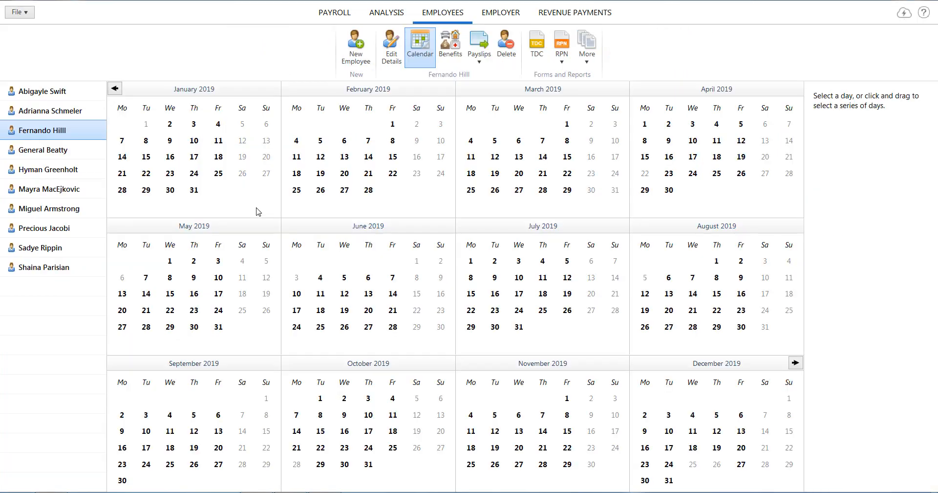
left_click(194, 140)
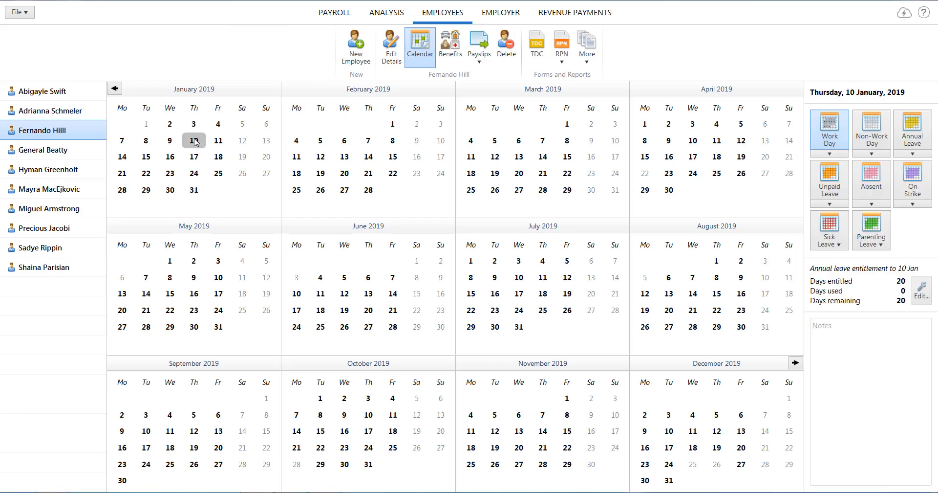
left_click(830, 187)
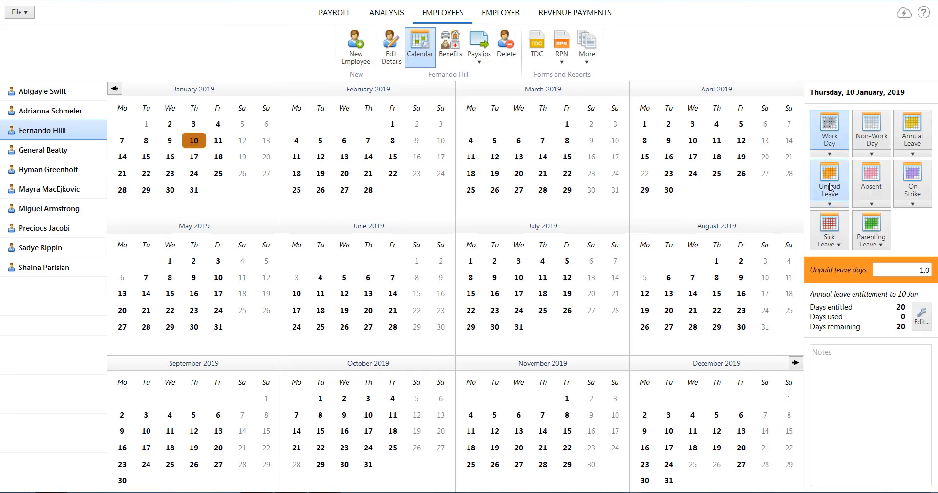
left_click(326, 9)
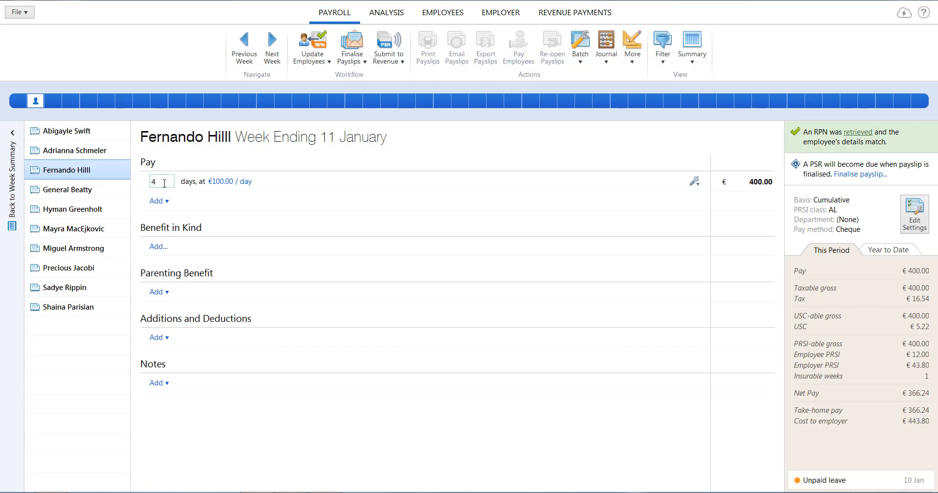
- Turn off automatic use of the calendar's working days for the third employee's daily pay
left_click(696, 183)
left_click(725, 235)
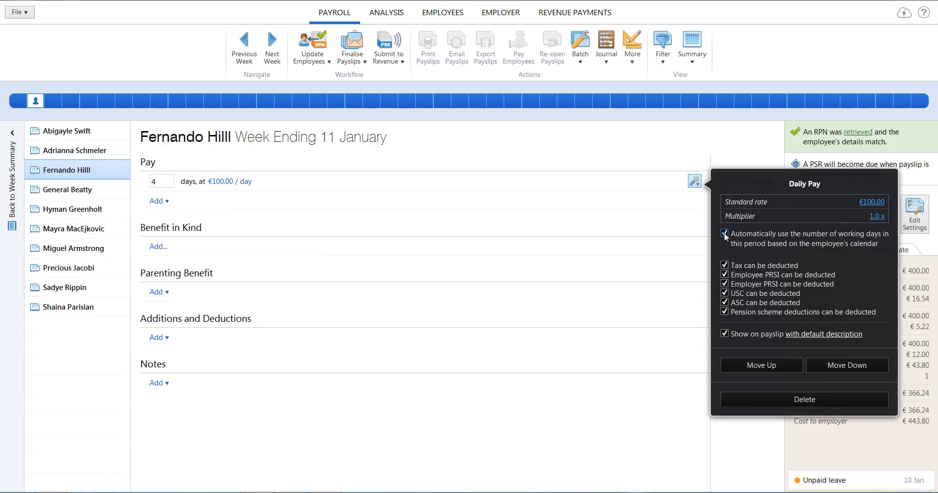
left_click(335, 260)
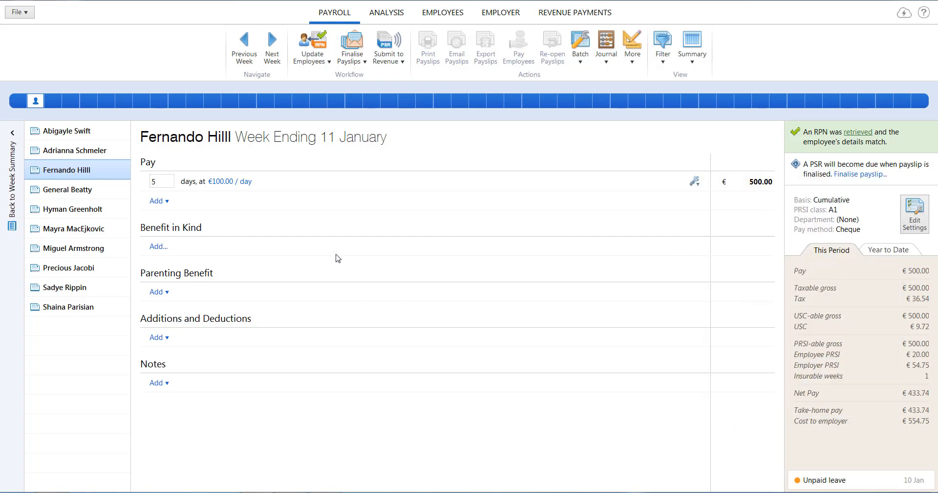
left_click(165, 202)
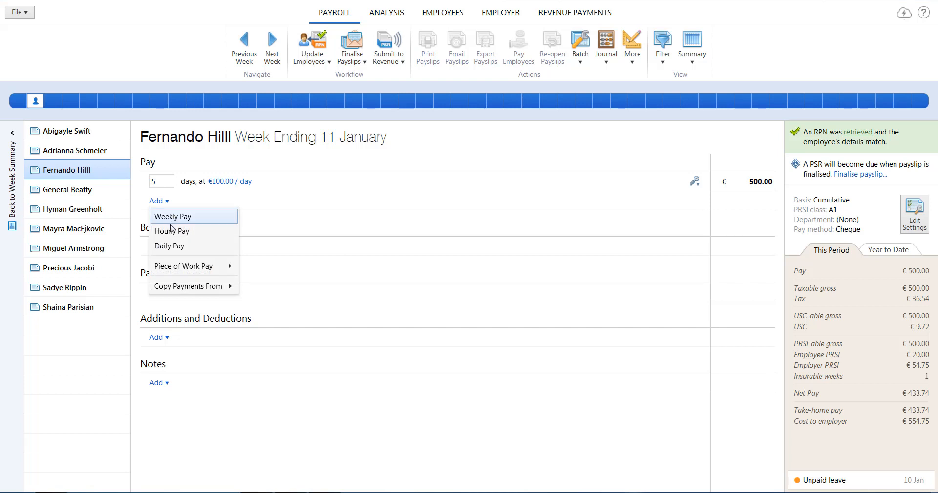
mouse_move(177, 272)
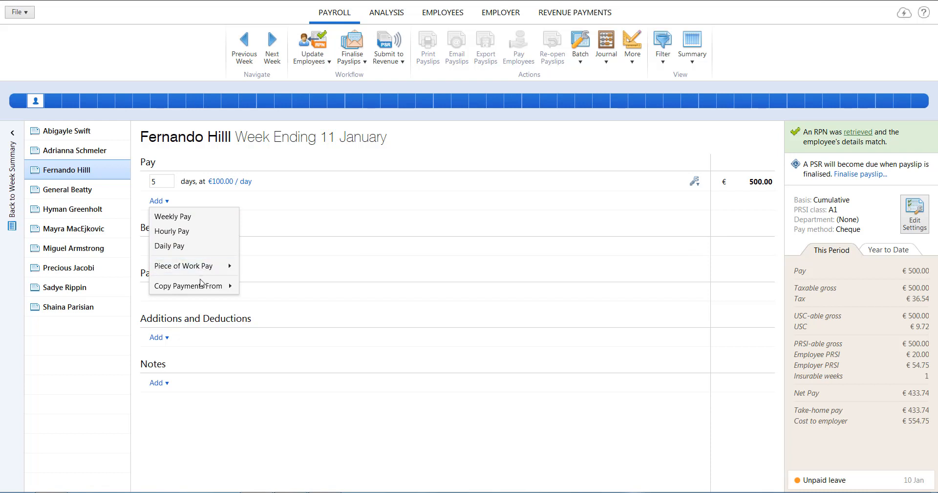
mouse_move(201, 286)
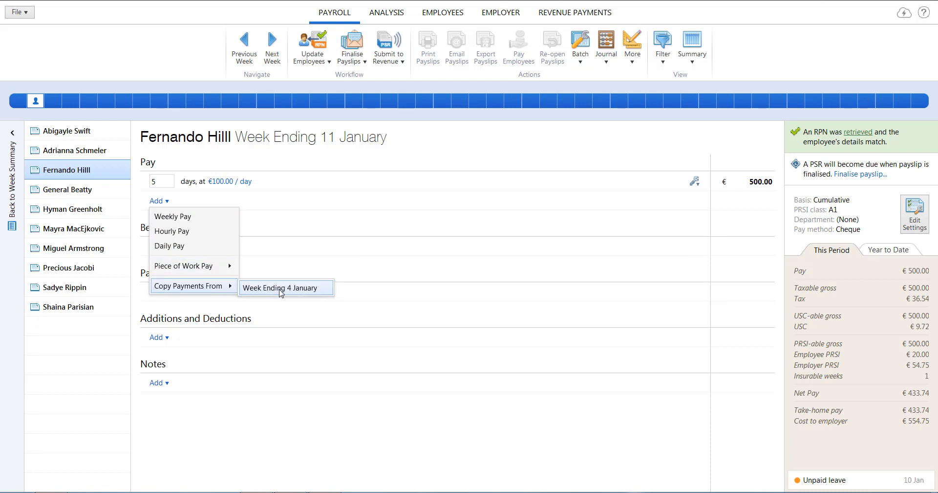
left_click(292, 259)
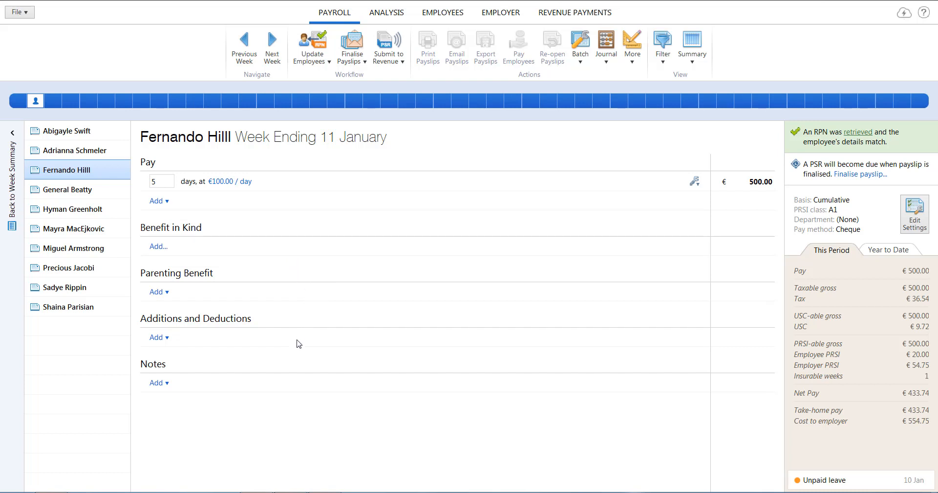
- Add a Bonus of €100 to the additions and deductions on the third employee's payslip
left_click(157, 337)
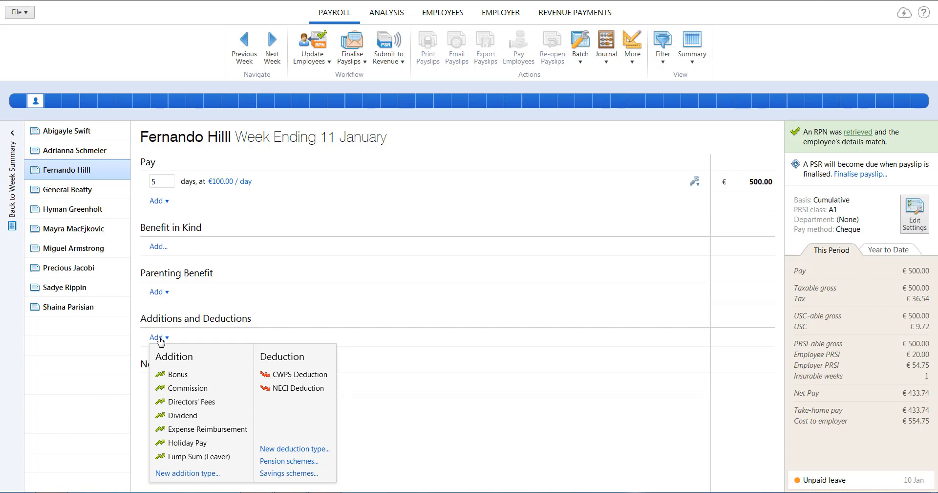
left_click(175, 374)
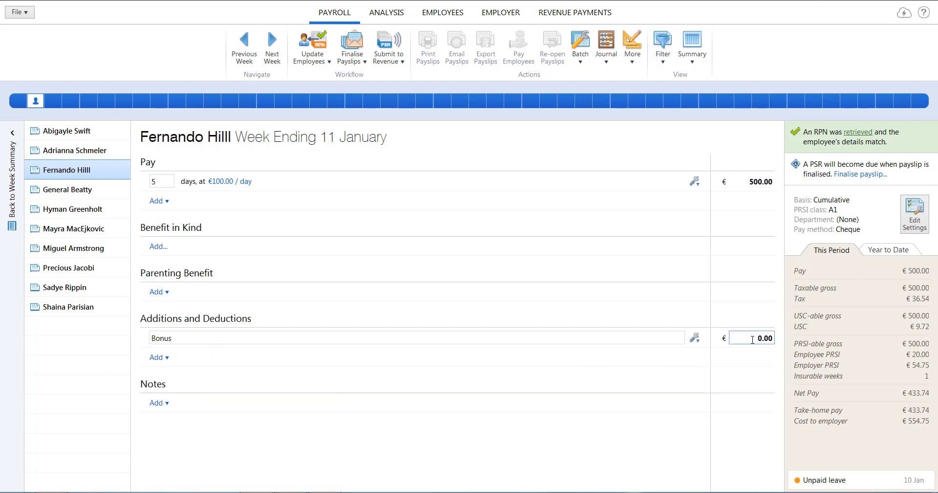
type("100")
left_click(628, 410)
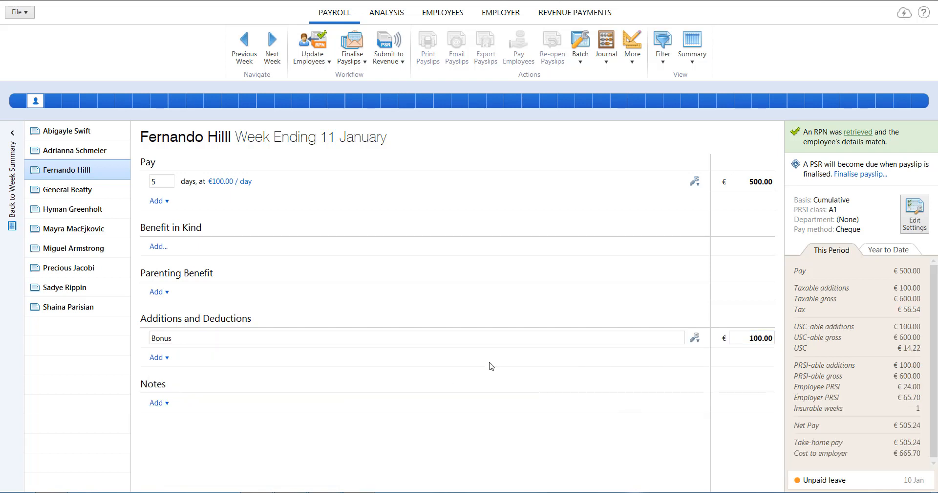
- Create a new addition type named Mileage and disallow all deductions on it: tax, employee and employer PRSI, USC, ASC and pension
left_click(155, 358)
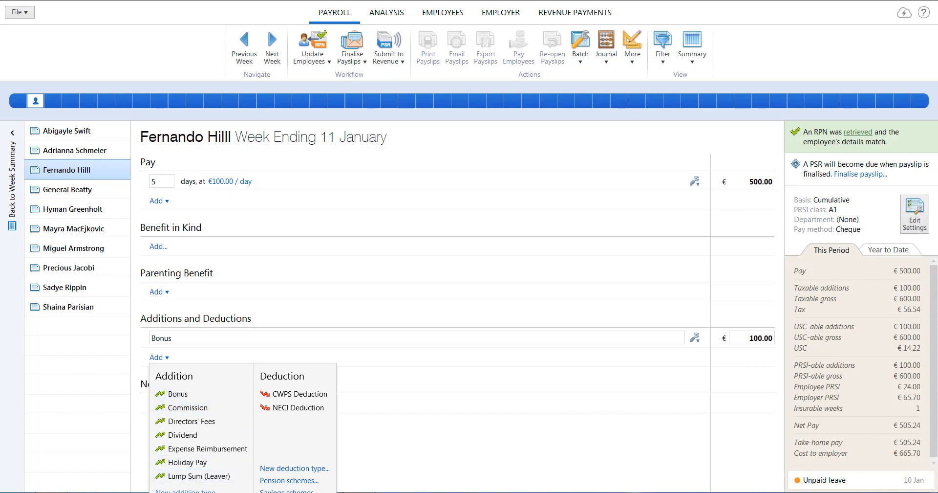
left_click(195, 490)
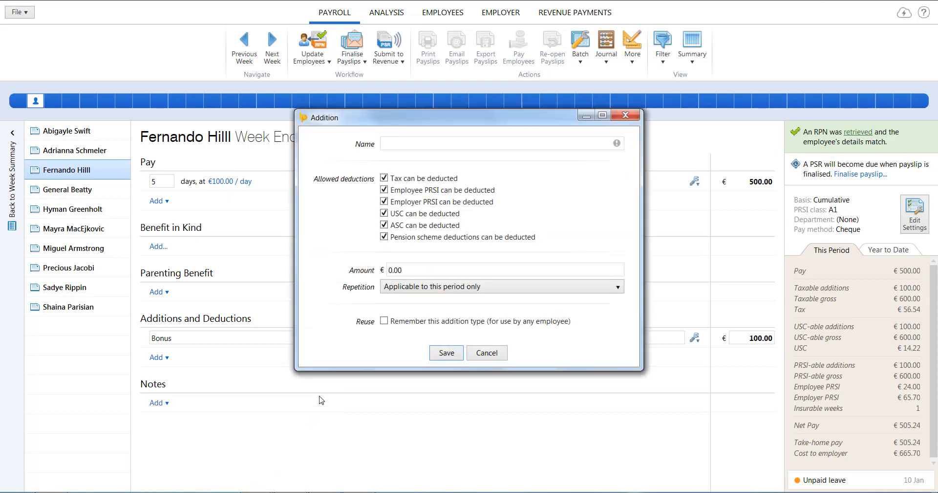
left_click(416, 144)
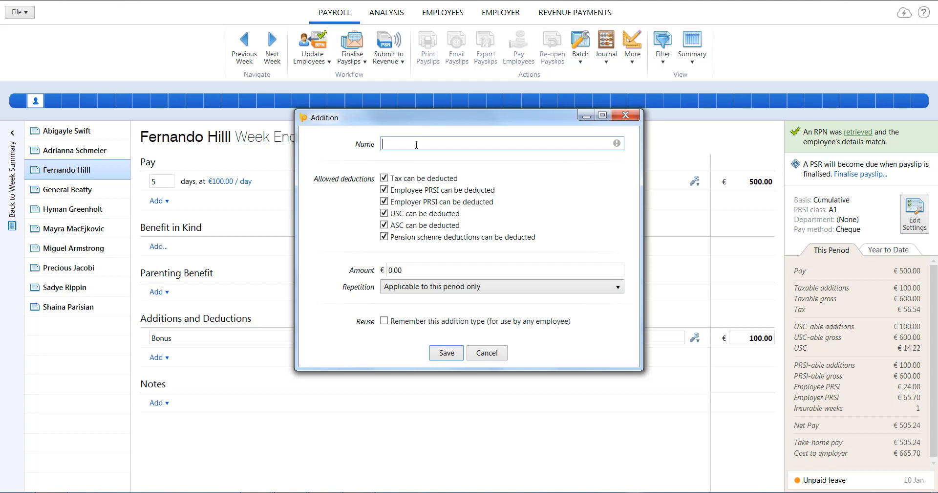
type("Mileage")
left_click(384, 178)
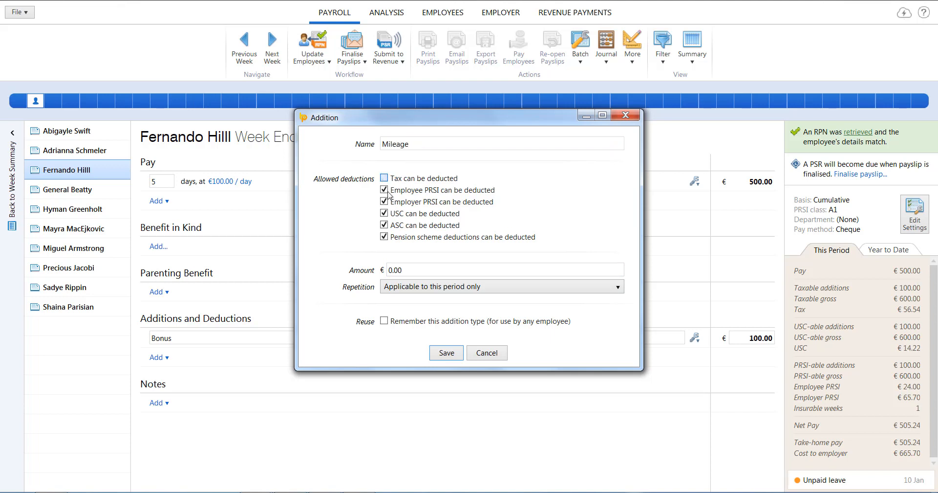
left_click(384, 189)
left_click(384, 201)
left_click(384, 213)
left_click(385, 225)
left_click(384, 237)
- Set the Mileage amount to €10.00, applicable to this period only, and save the addition
left_click_drag(413, 270, 382, 270)
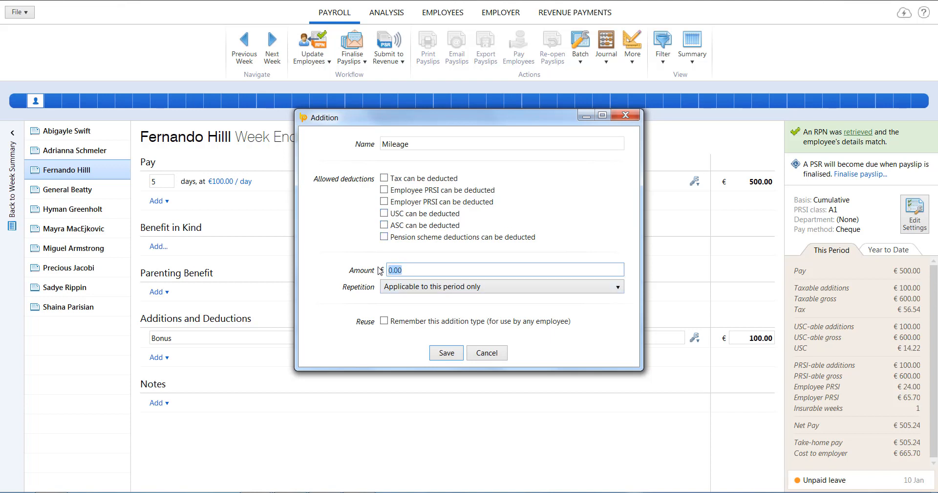
type("10.00")
left_click(540, 286)
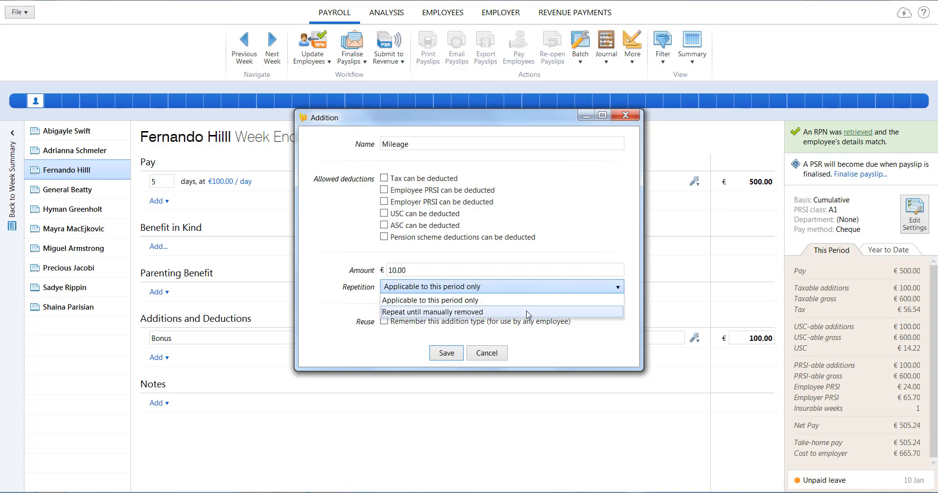
left_click(525, 305)
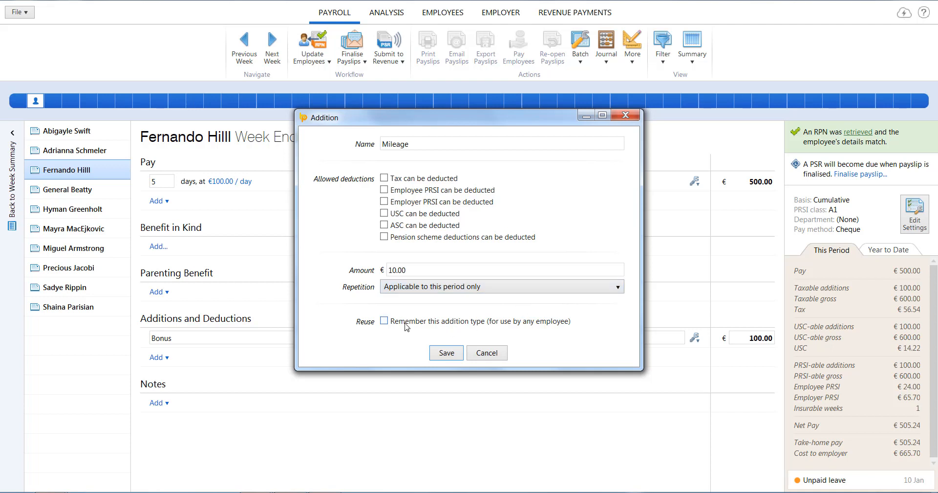
left_click(452, 352)
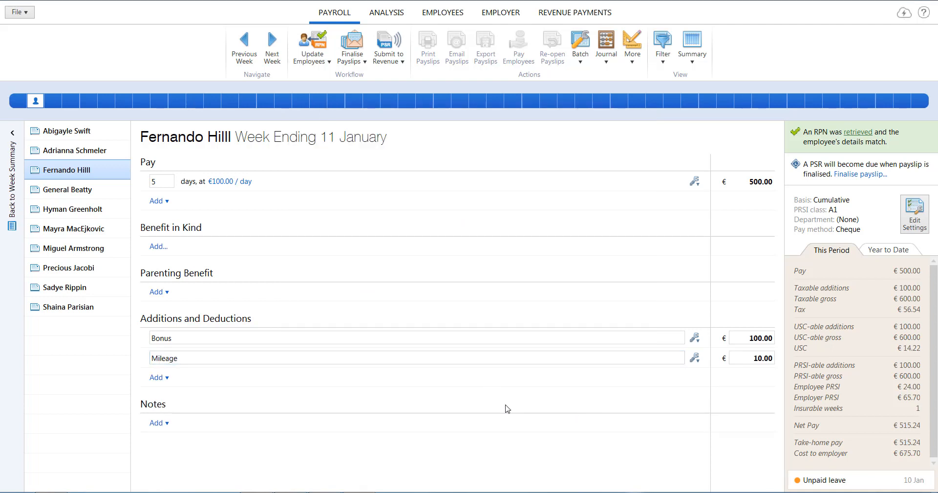
left_click(158, 380)
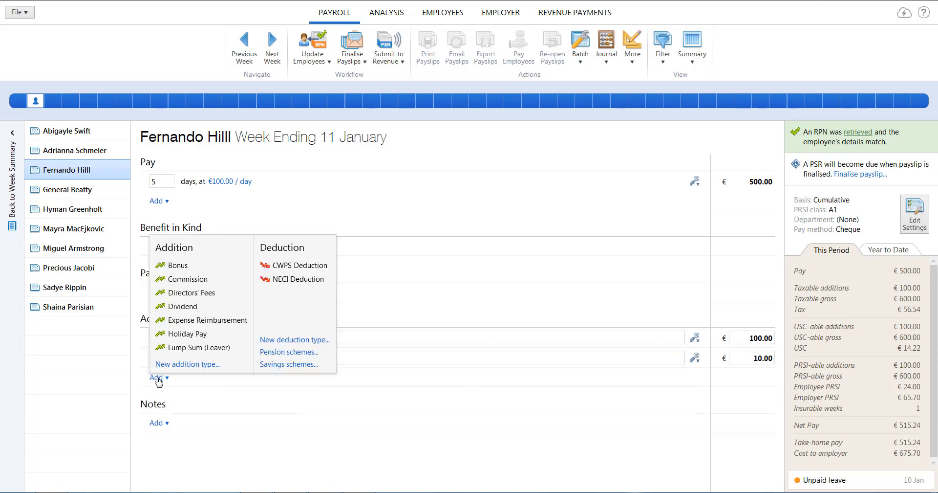
left_click(158, 380)
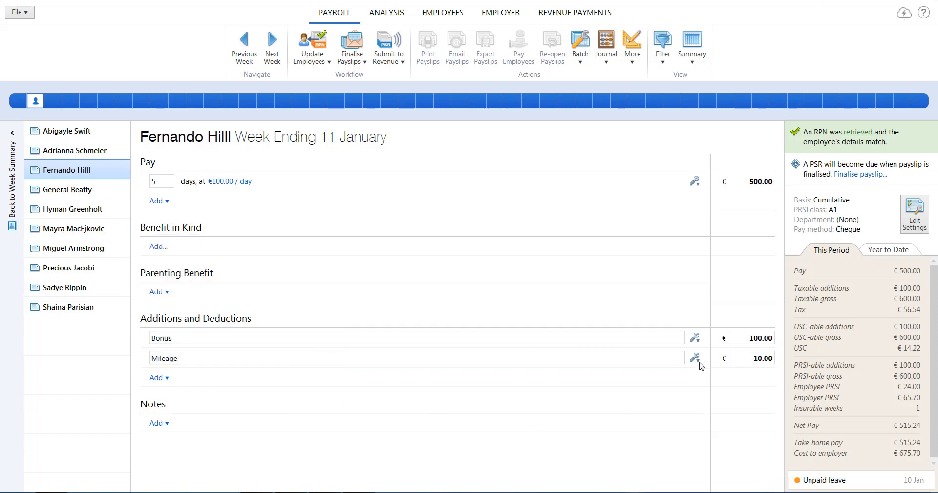
- Set the Bonus on the third employee's payslip to repeat up to 31 January 2019 and move it below Mileage
left_click(695, 337)
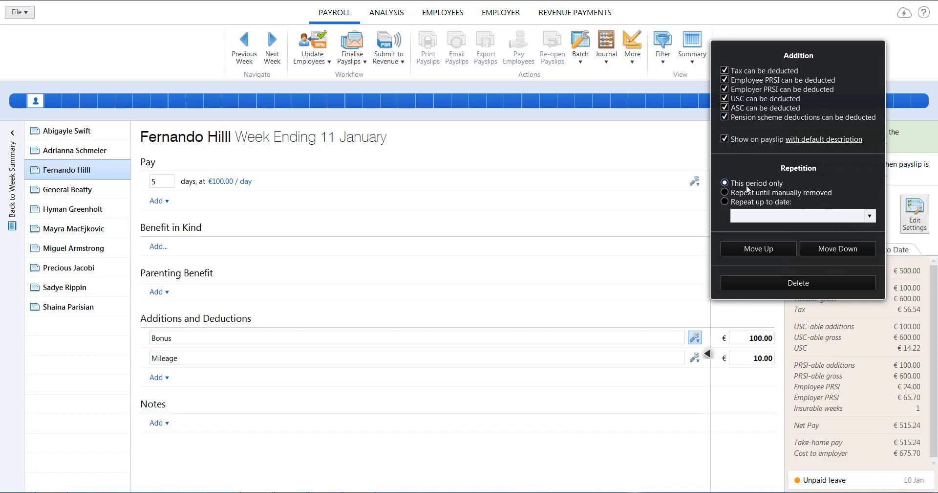
left_click(763, 206)
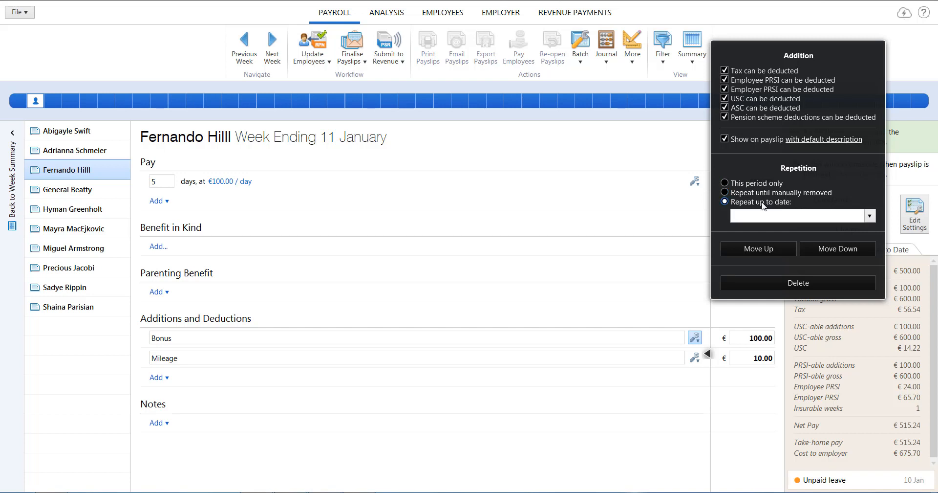
left_click(869, 215)
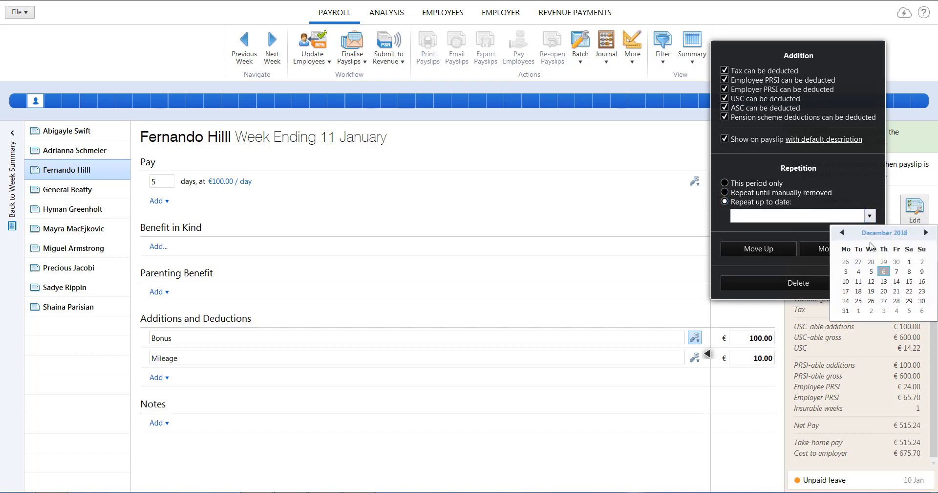
left_click(925, 232)
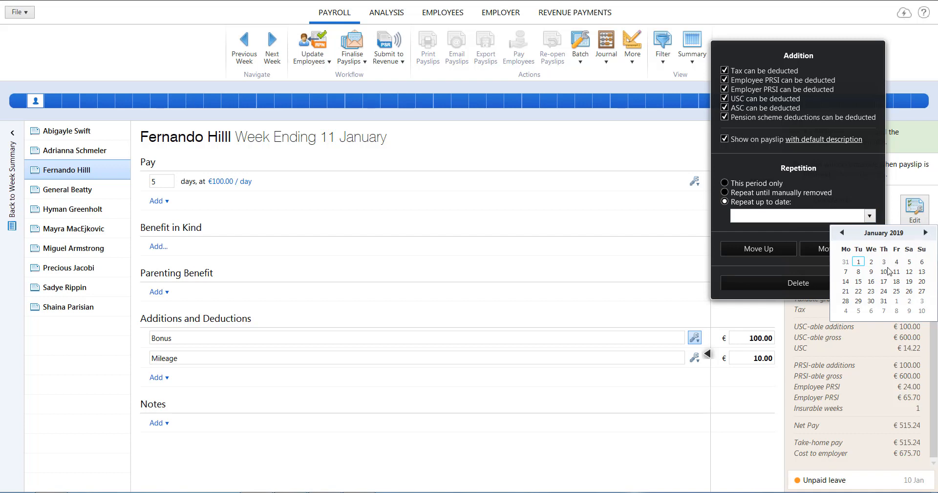
left_click(885, 301)
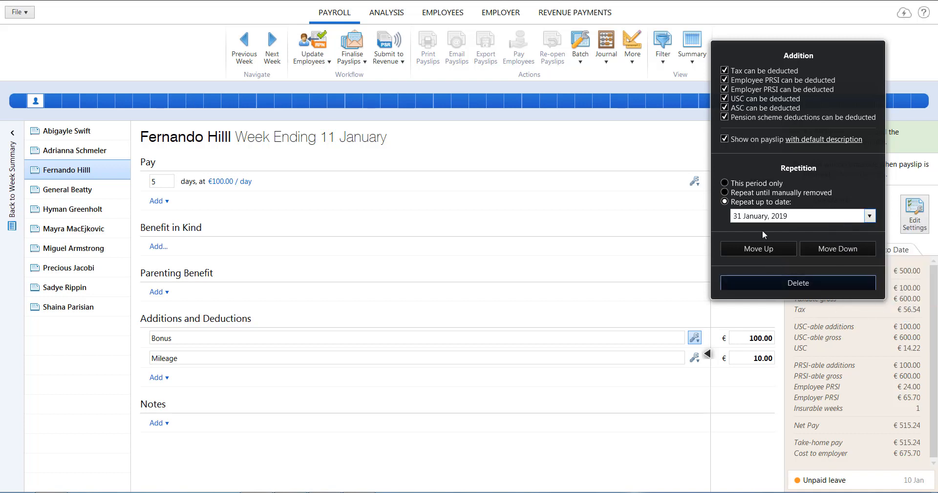
left_click(813, 249)
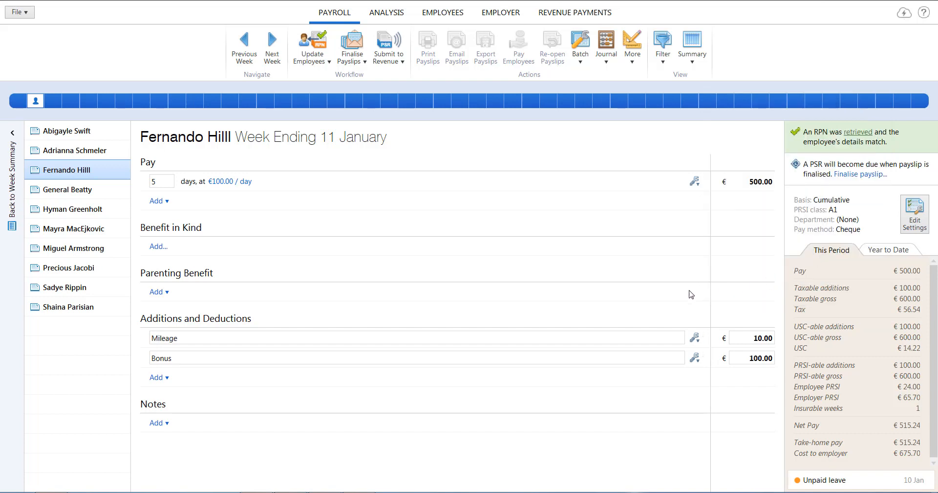
- Create a new deduction type named Lotto for €5.00, repeating until manually removed and remembered for use by any employee
left_click(164, 382)
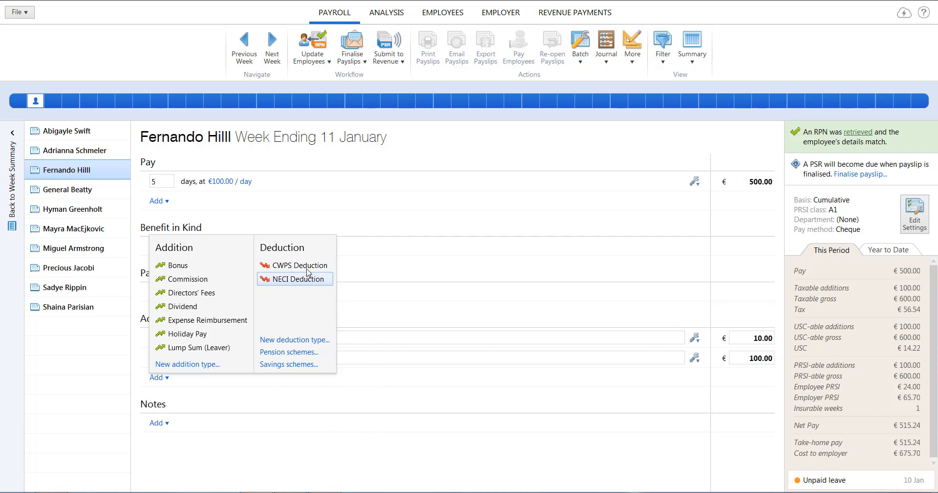
left_click(300, 341)
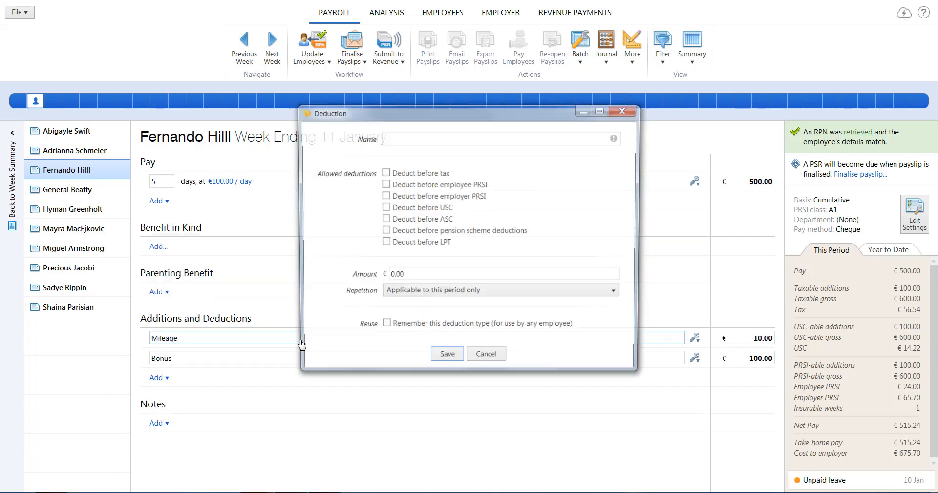
left_click(390, 138)
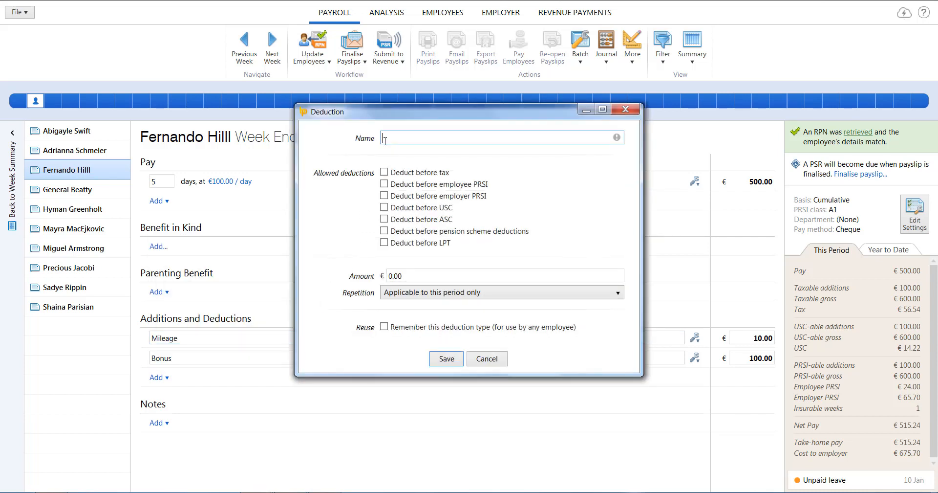
type("bo")
left_click(420, 277)
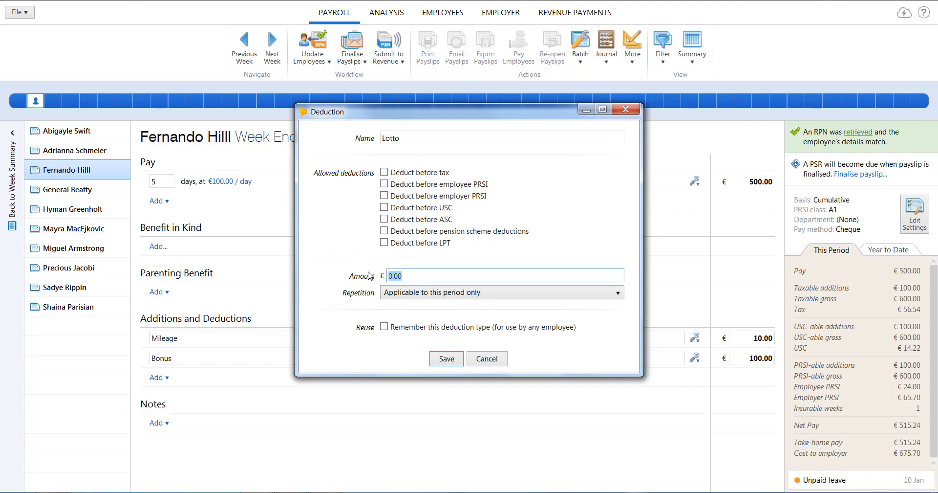
type("5.00")
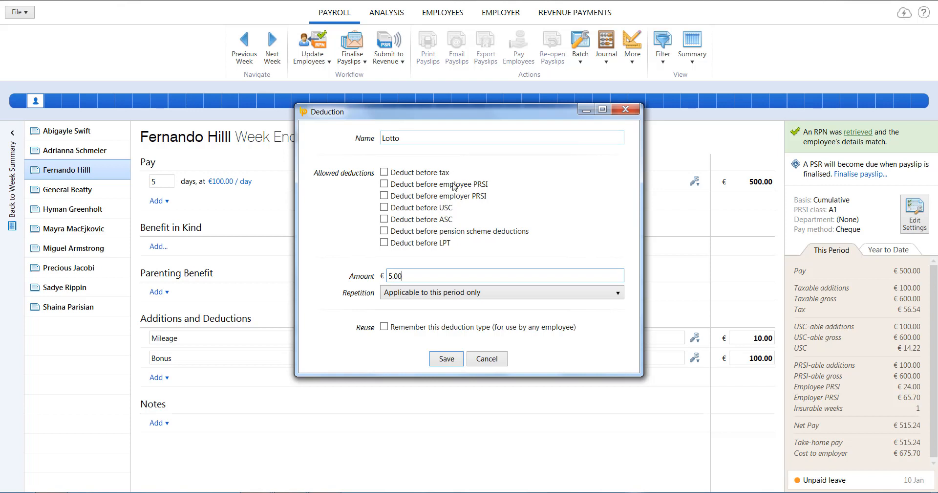
left_click(585, 296)
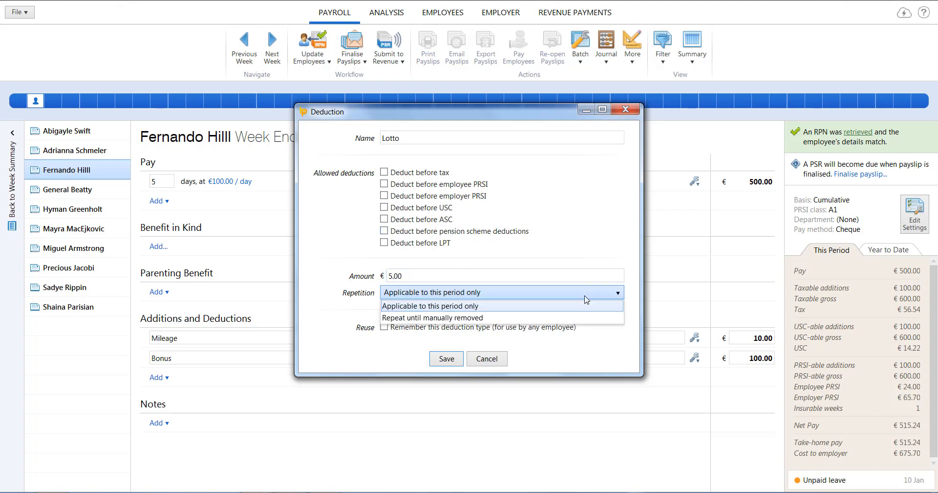
left_click(524, 318)
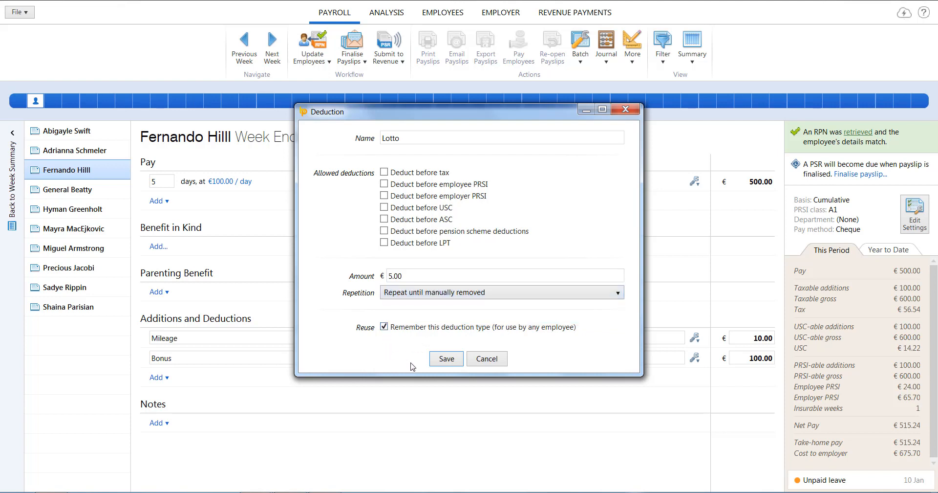
left_click(453, 361)
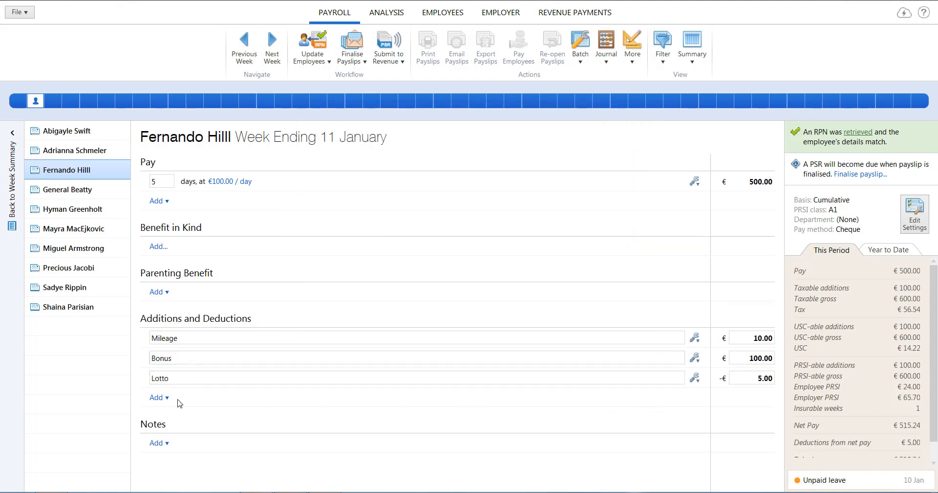
left_click(163, 402)
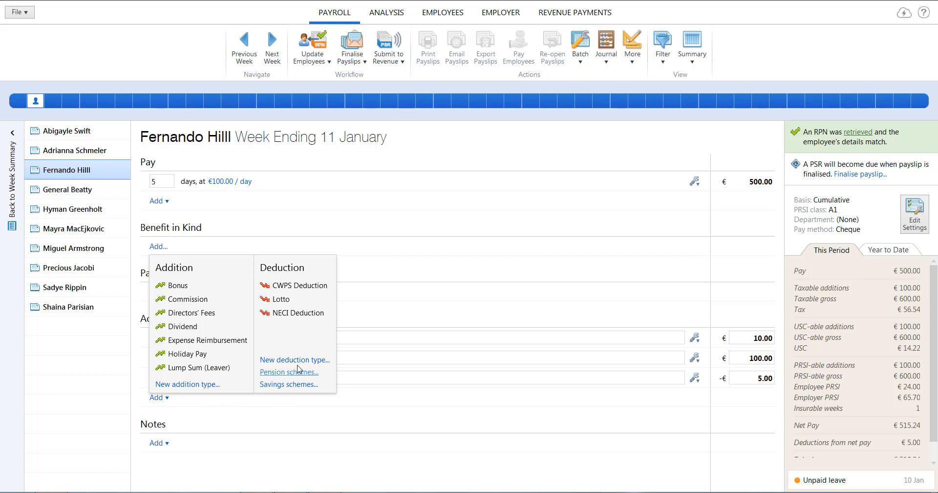
left_click(449, 416)
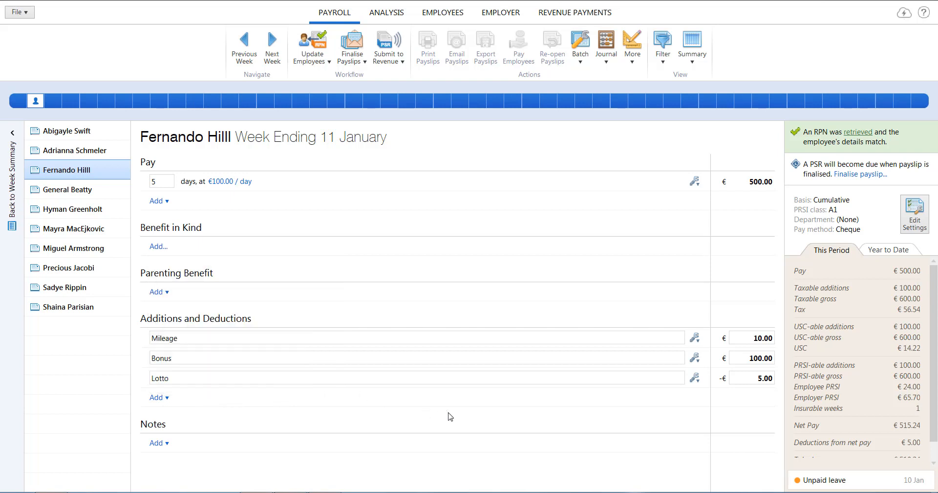
- Change the Lotto deduction's repetition to Repeat up to date, leaving the date blank
left_click(695, 378)
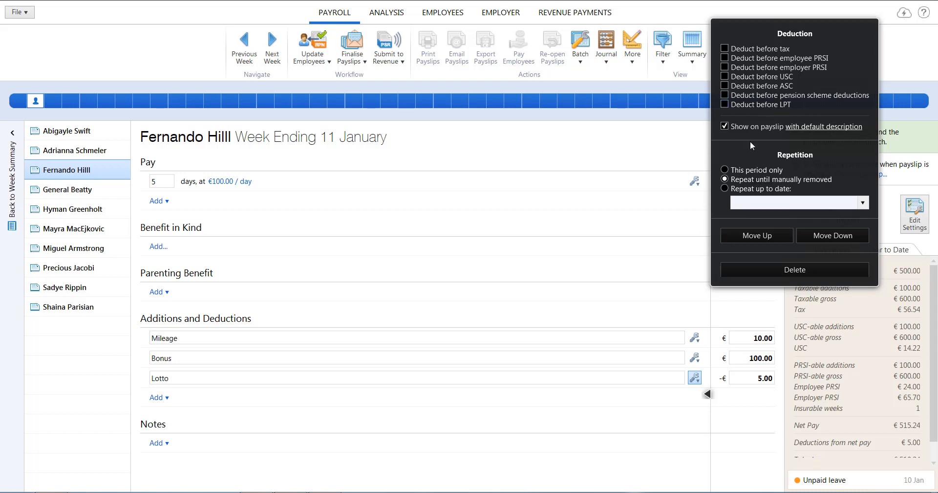
left_click(764, 188)
left_click(863, 202)
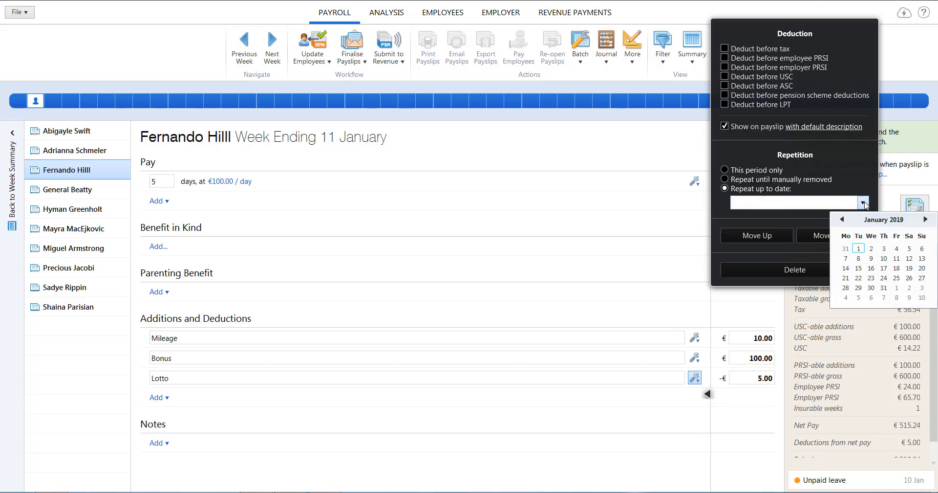
left_click(926, 219)
left_click(926, 219)
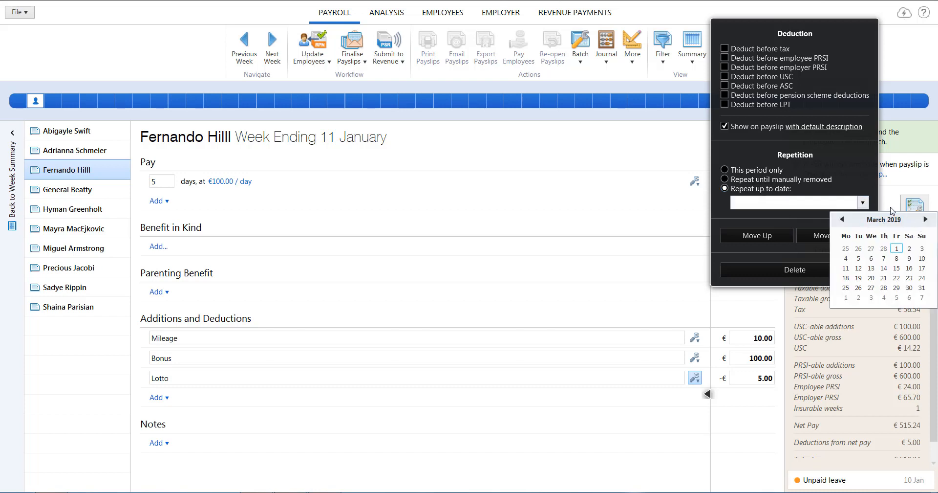
left_click(858, 171)
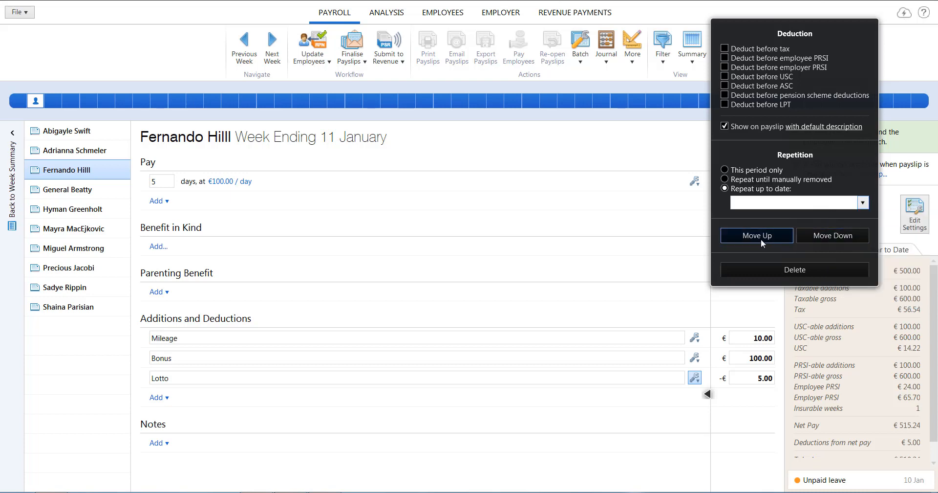
left_click(668, 263)
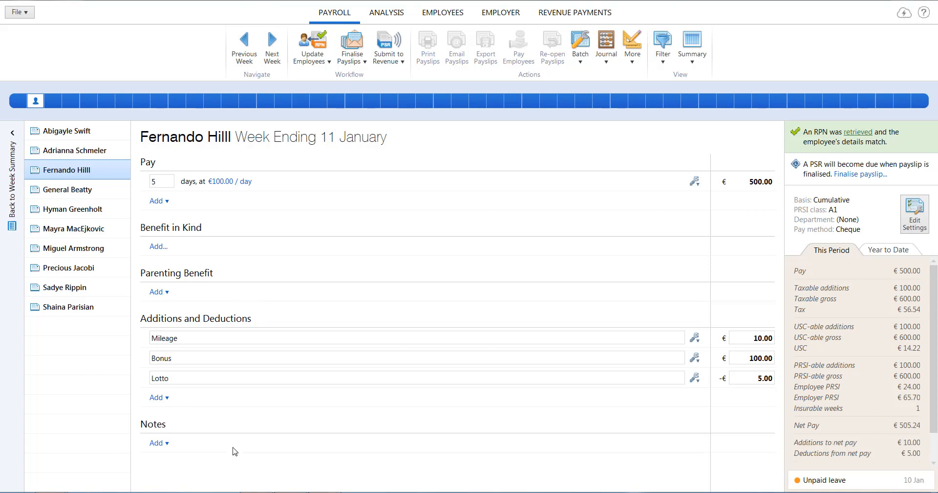
- Add a note for the employee that appears on the payslip, reading "Review Date 1st March"
left_click(158, 442)
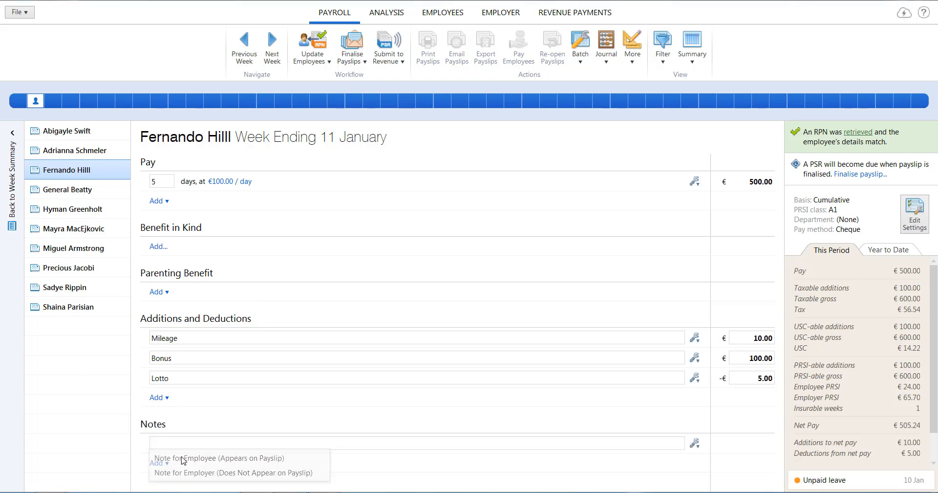
left_click(183, 458)
left_click(227, 443)
type("R")
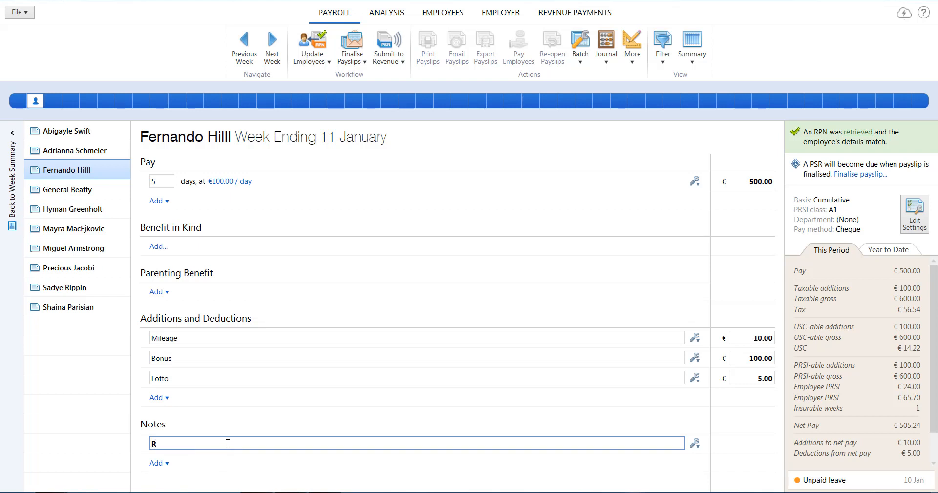
type("eview Date 1st March")
left_click(309, 464)
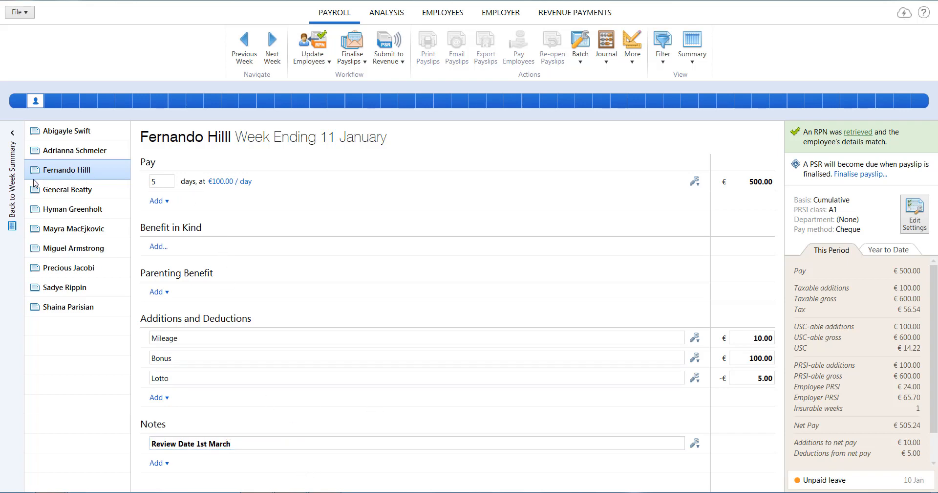
- Return to the Week 2 summary, look at the second employee's payslip and open the fourth employee's payslip
left_click(14, 184)
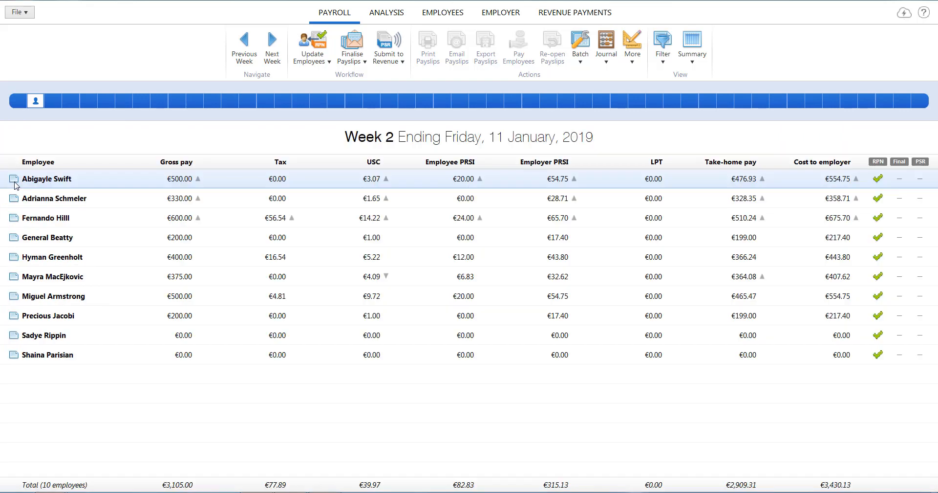
left_click(56, 200)
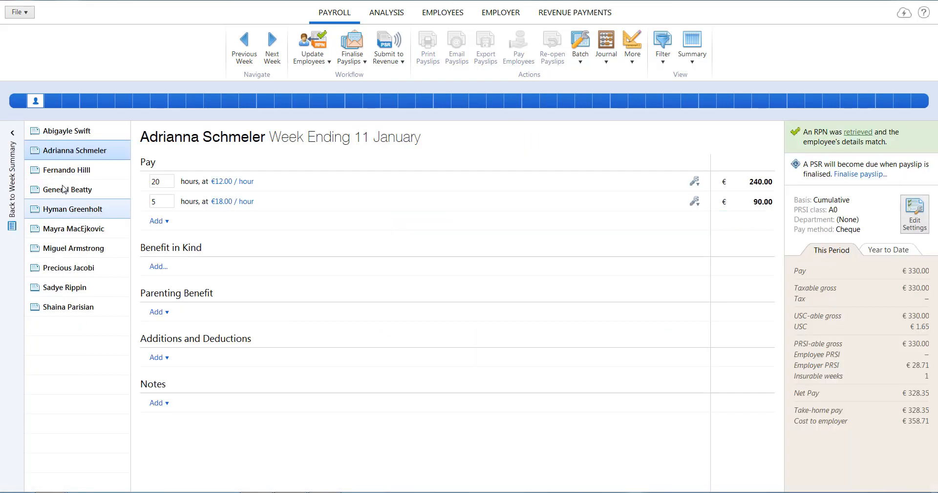
left_click(67, 190)
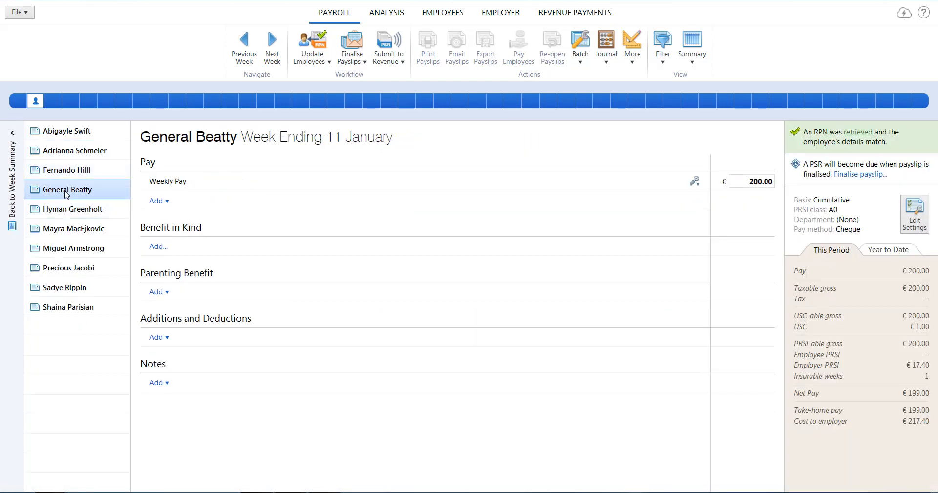